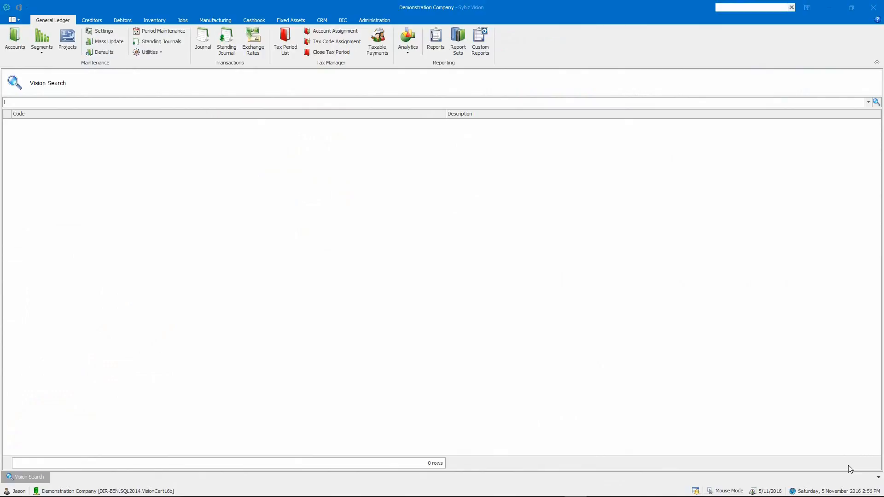
Find the Lookups window and display the Creditors approval groups.
left_click(721, 7)
type("looku")
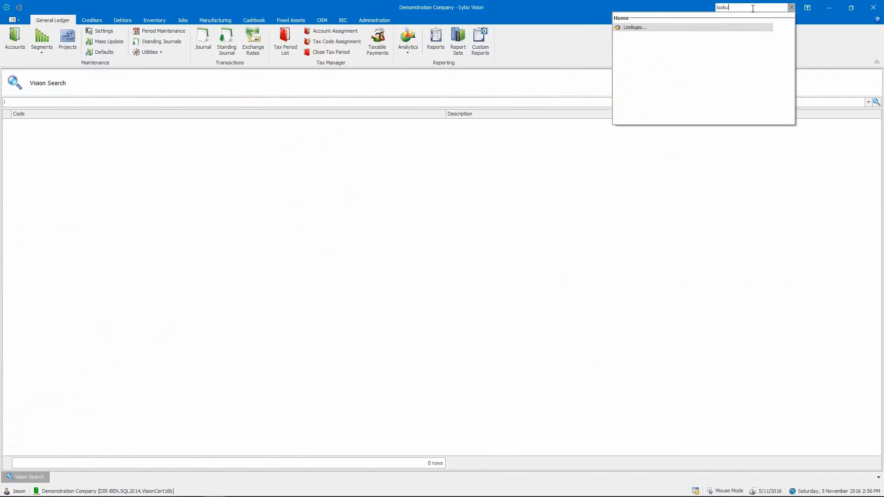
key("Return")
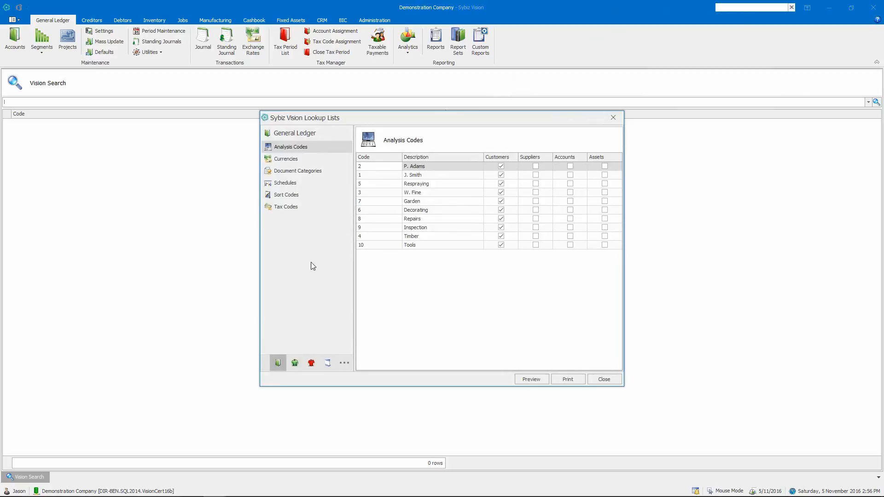
left_click(311, 364)
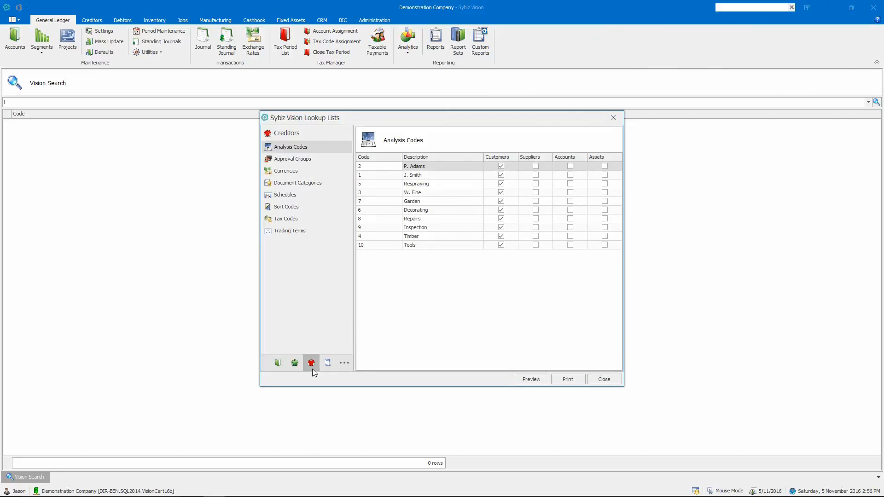
left_click(313, 160)
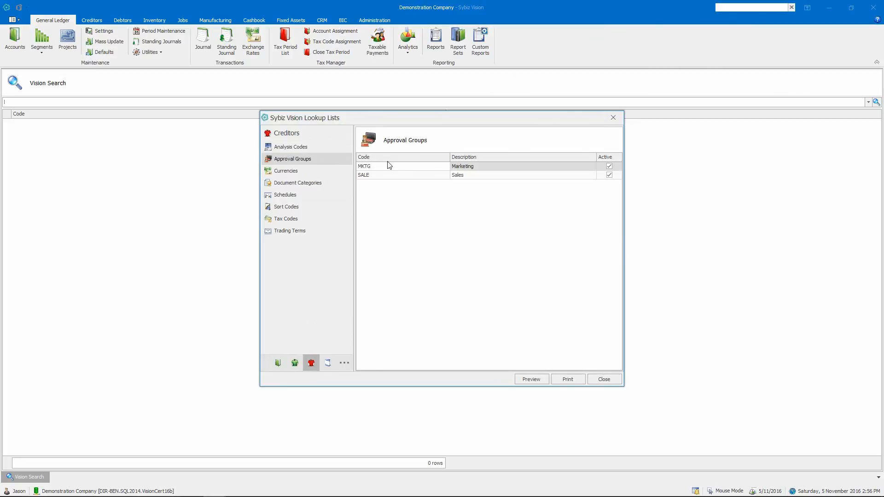
Review the approver limits and assigned users of the MKTG (Marketing) approval group, and close the lookup lists without changes.
right_click(400, 168)
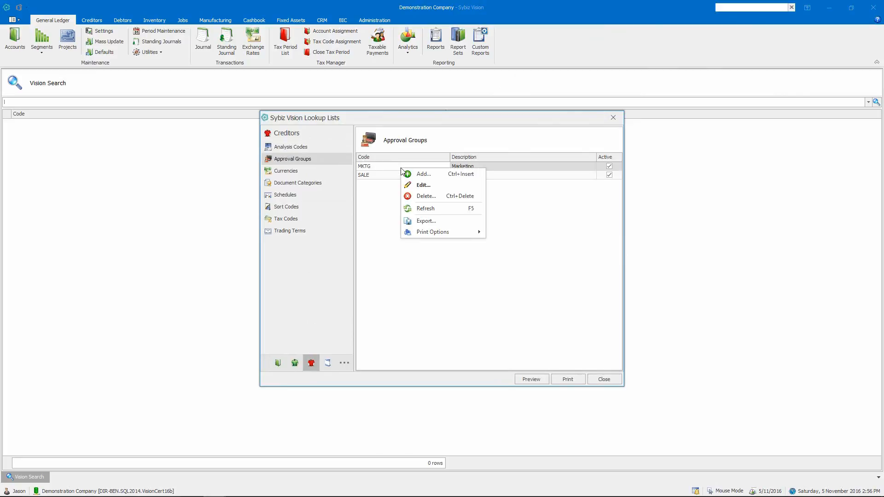
left_click(420, 185)
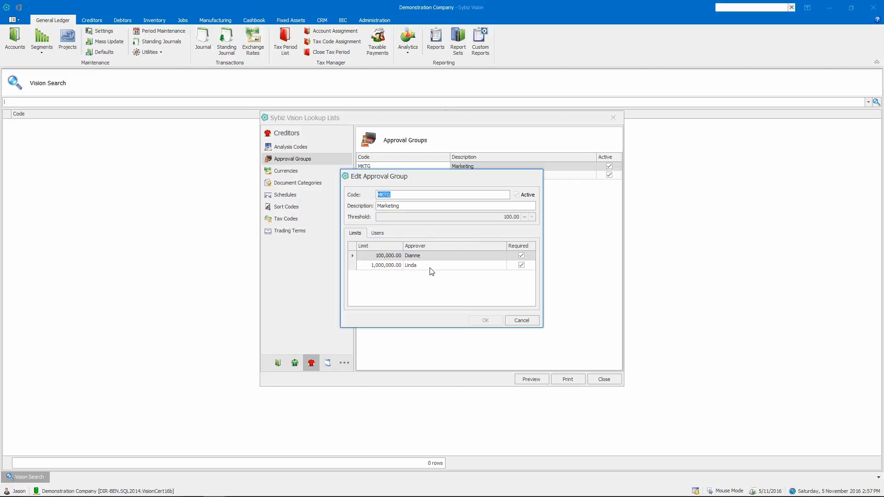
left_click(382, 236)
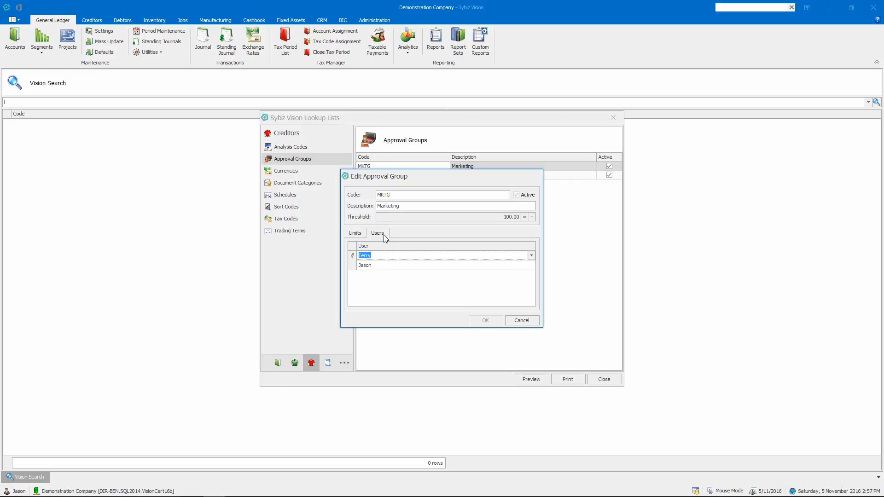
left_click(529, 322)
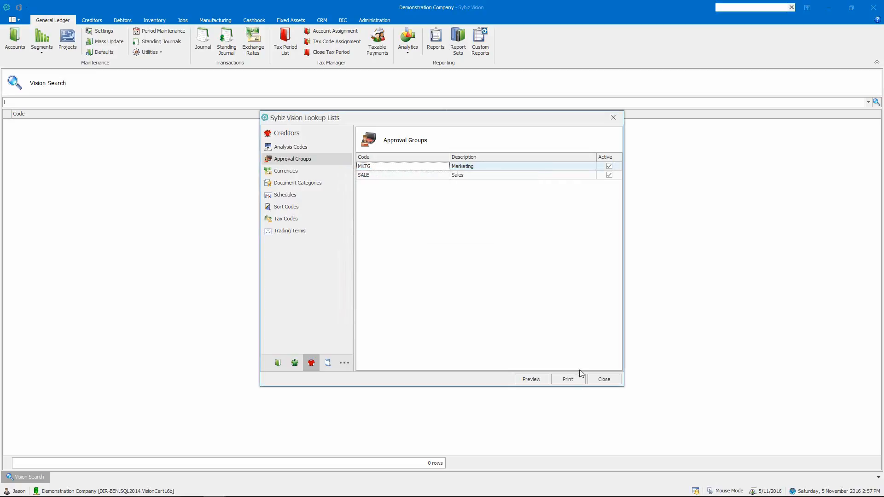
left_click(602, 380)
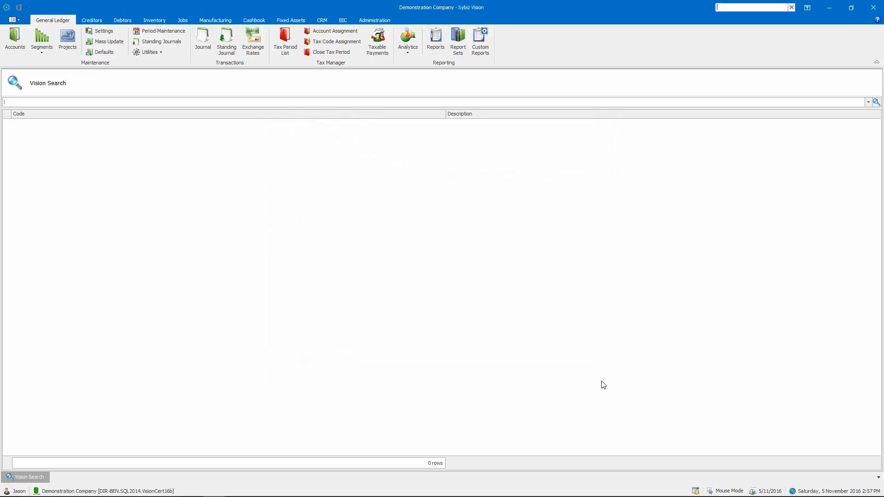
Start a new creditors purchase requisition for supplier 200 (Paradise Motor_Purchase Requisition).
left_click(91, 20)
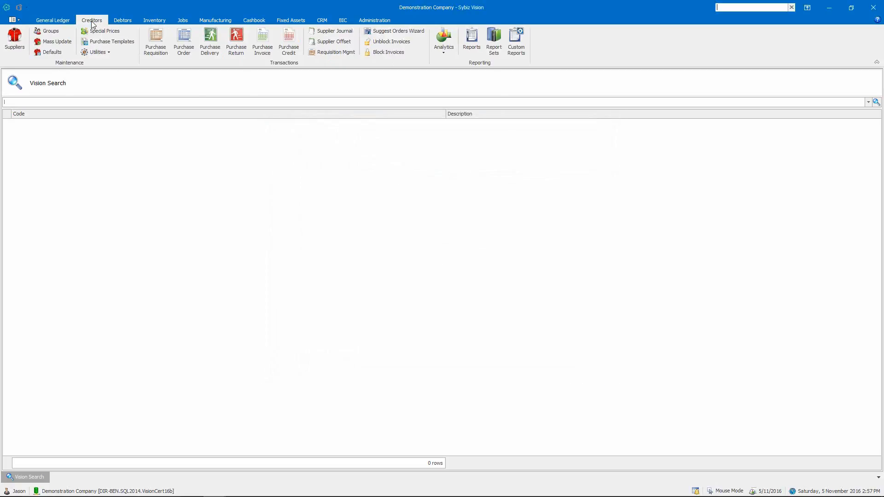
left_click(154, 54)
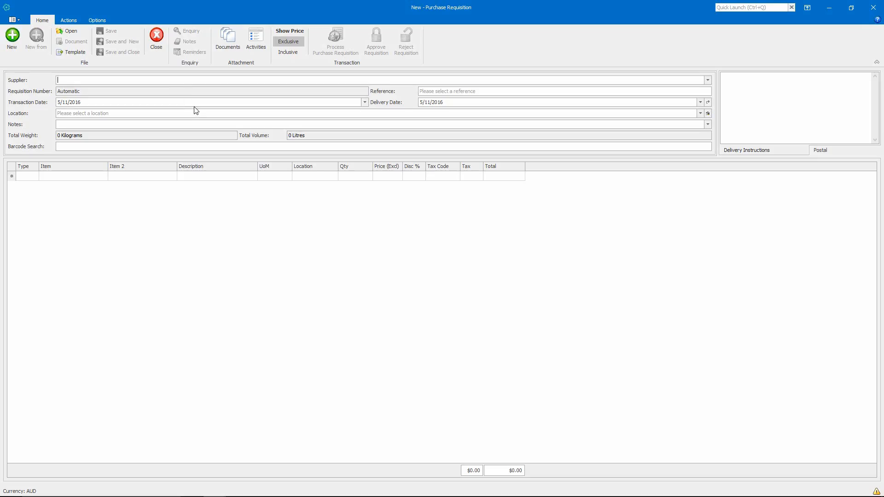
type("200")
key("Tab")
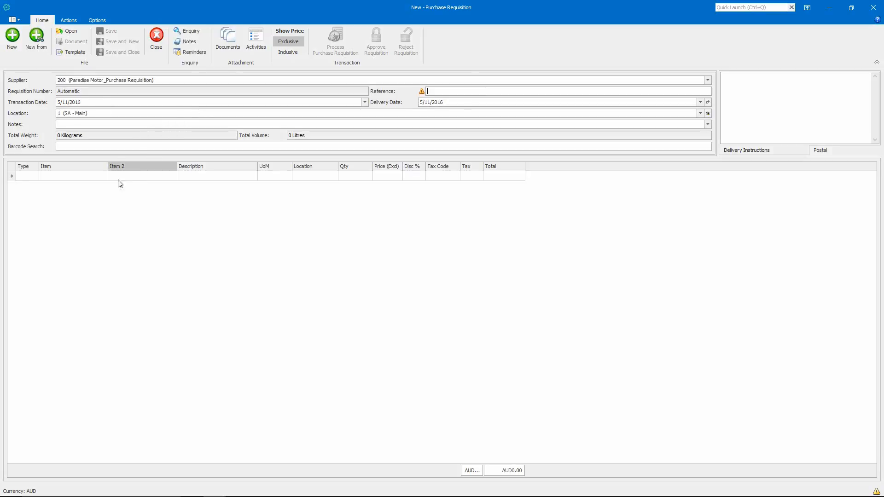
Add an IC line for item 1 (Erasers - Pack Sizes) with a quantity of 100,000.
left_click(41, 180)
left_click(55, 176)
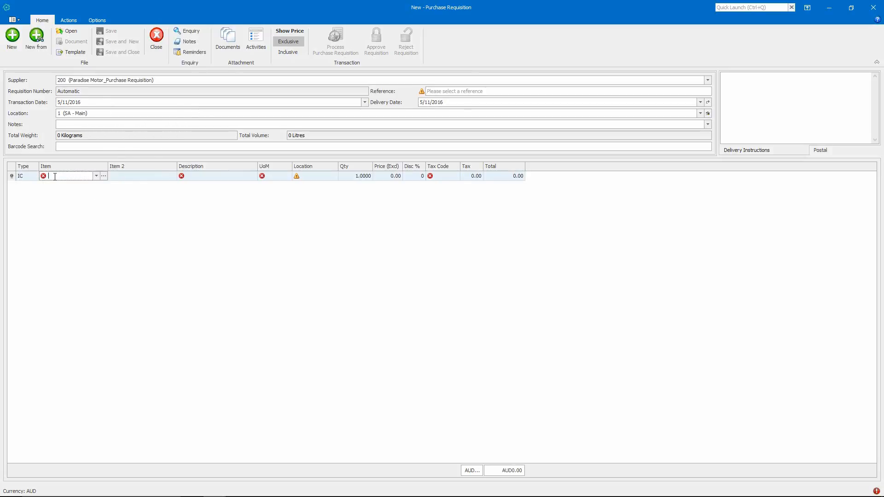
type("1")
key("Tab")
key("Tab")
key("Tab")
key("Tab")
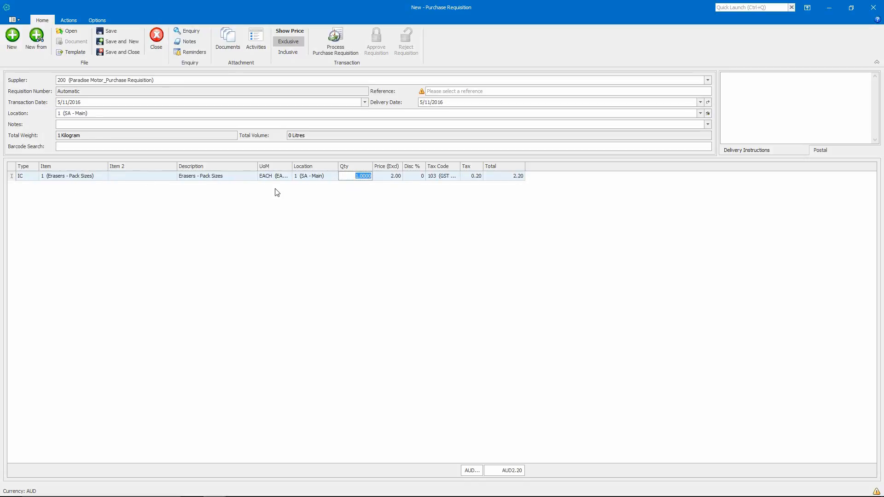
type("1000")
key("Tab")
Set the requisition's reference to 233 and process it, closing the print preview and the blank requisition form.
left_click(507, 91)
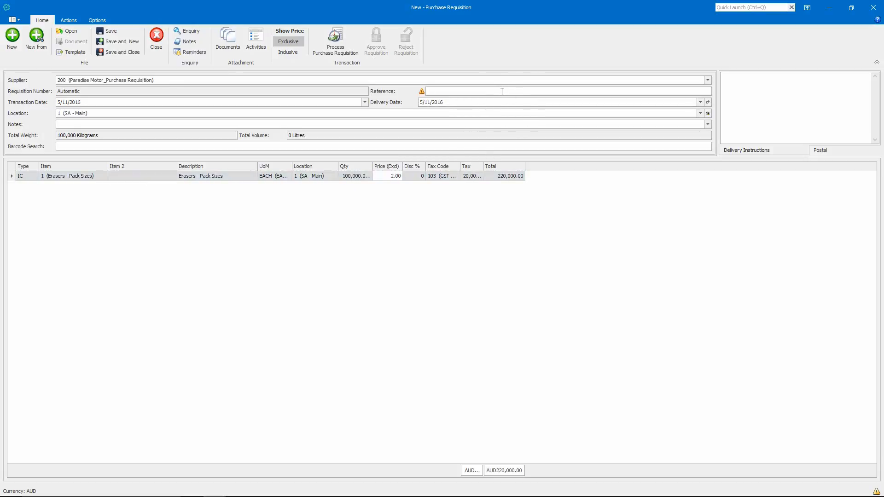
type("233")
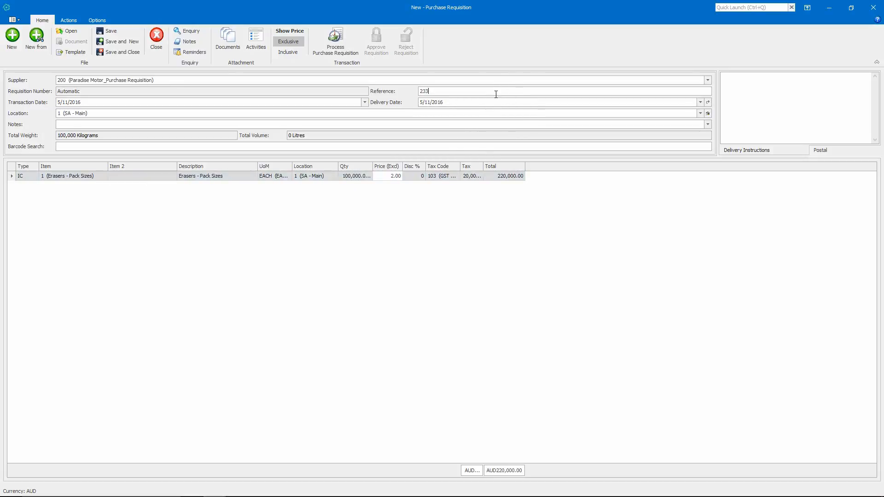
left_click(338, 50)
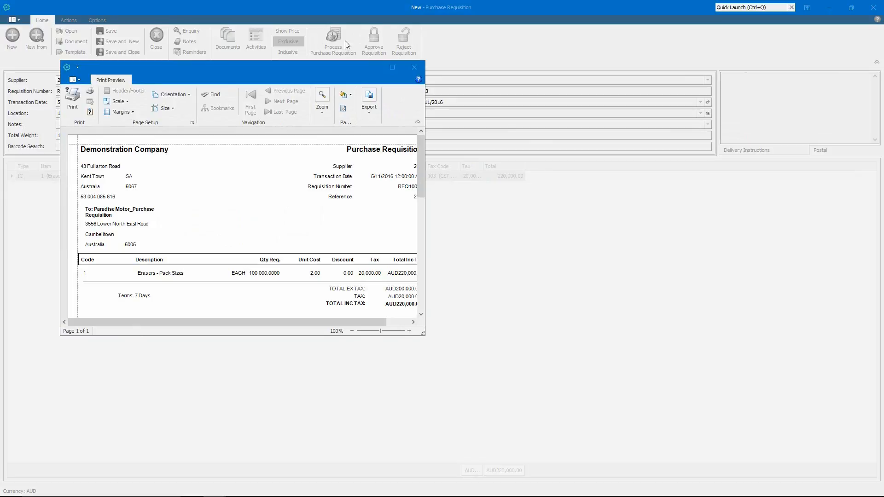
left_click(414, 69)
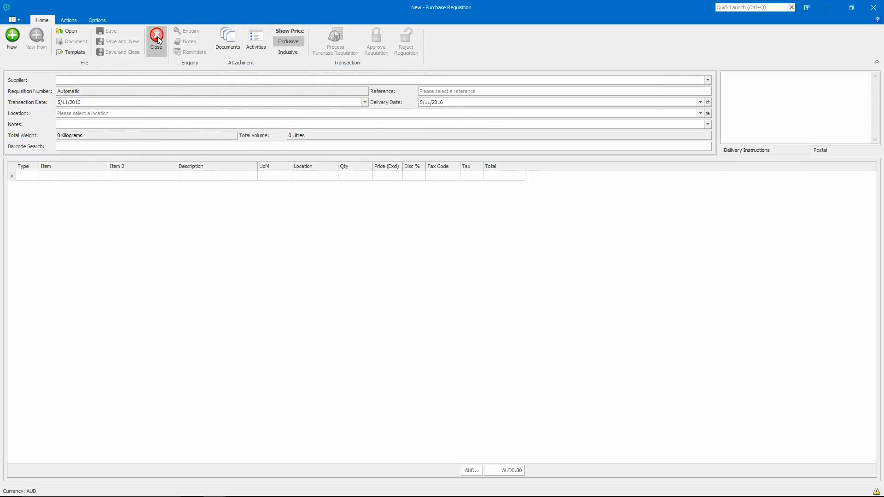
left_click(157, 41)
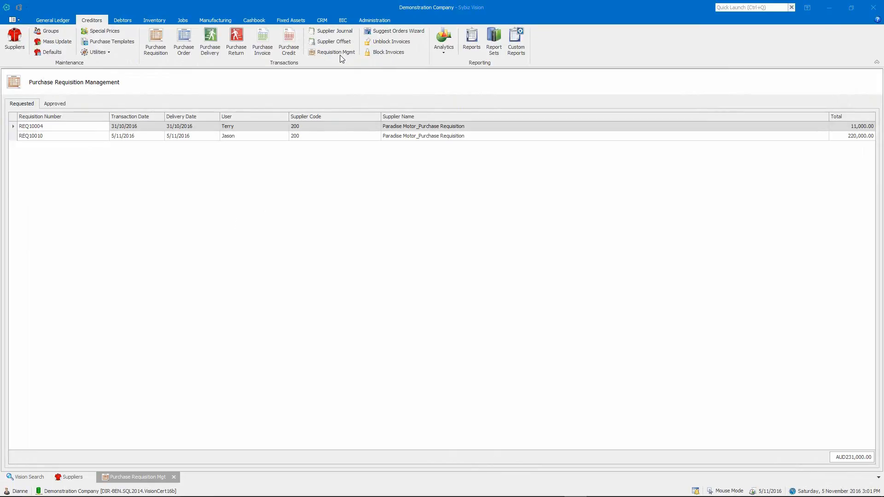
Check the approved requisitions list, and approve the requested requisition dated 31/10/2016, closing its print preview.
left_click(60, 105)
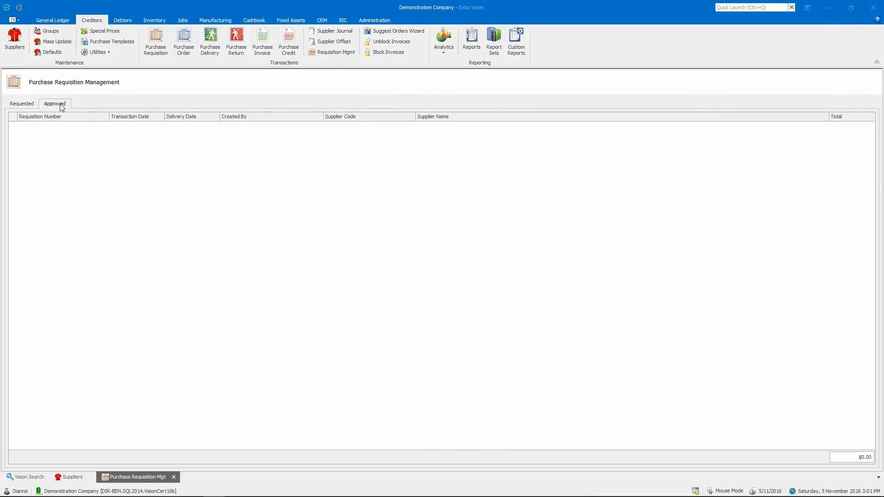
left_click(26, 106)
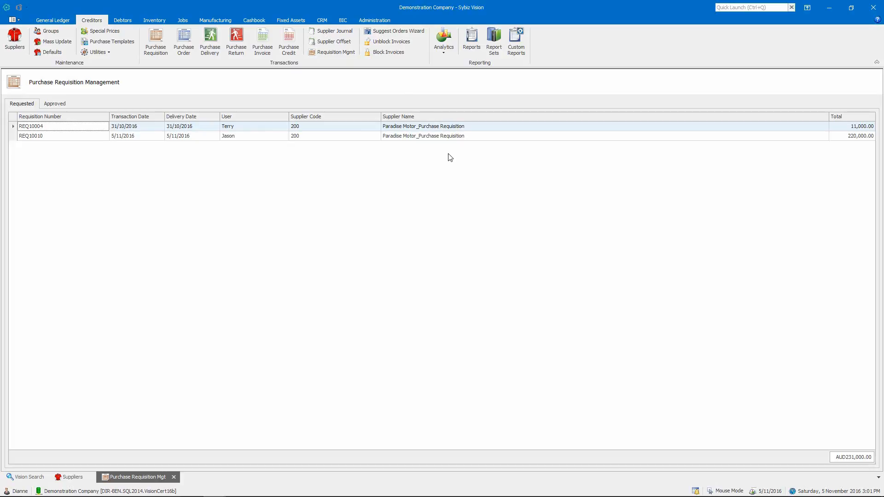
right_click(440, 129)
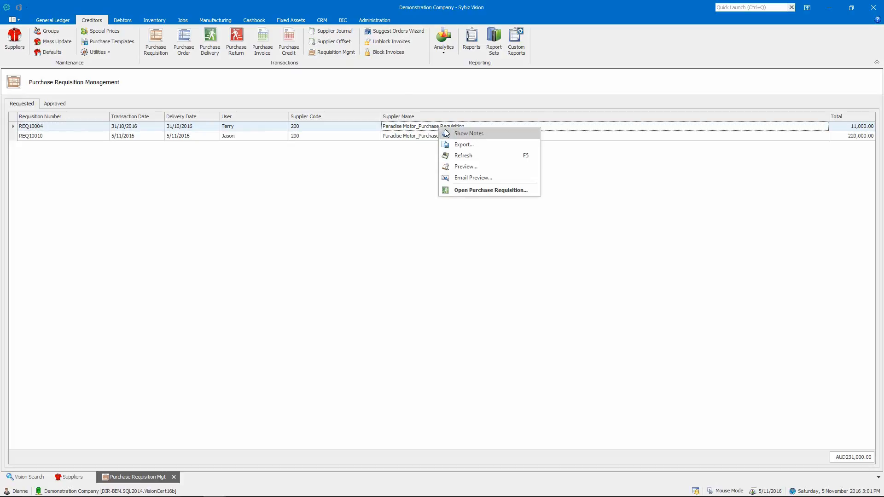
left_click(462, 191)
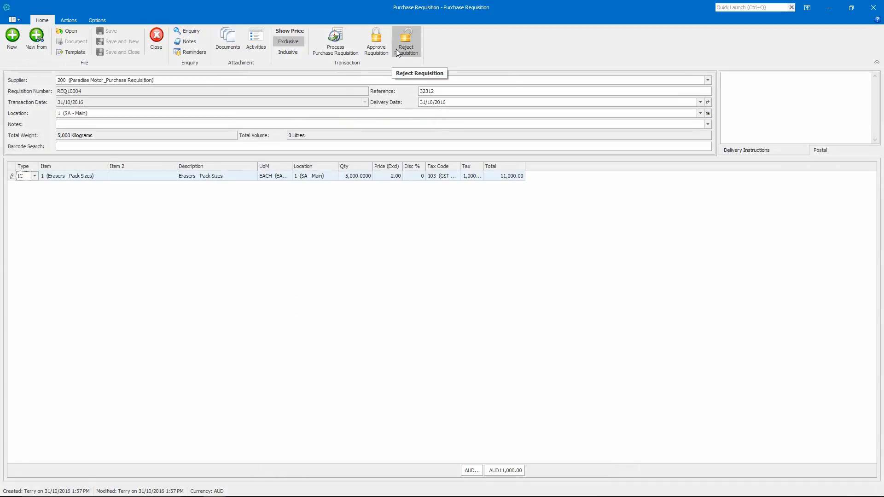
left_click(379, 50)
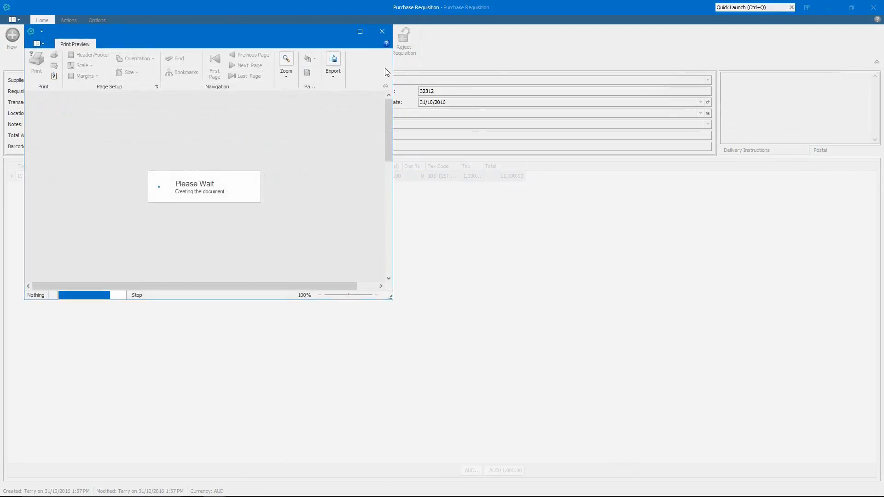
left_click(381, 33)
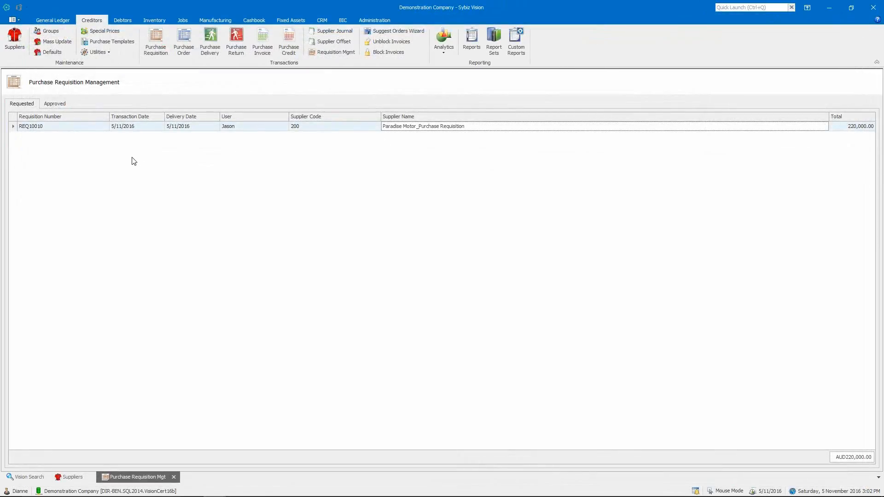
Create a purchase order from the approved Paradise Motor requisition and process it, closing the preview and the order window.
left_click(54, 104)
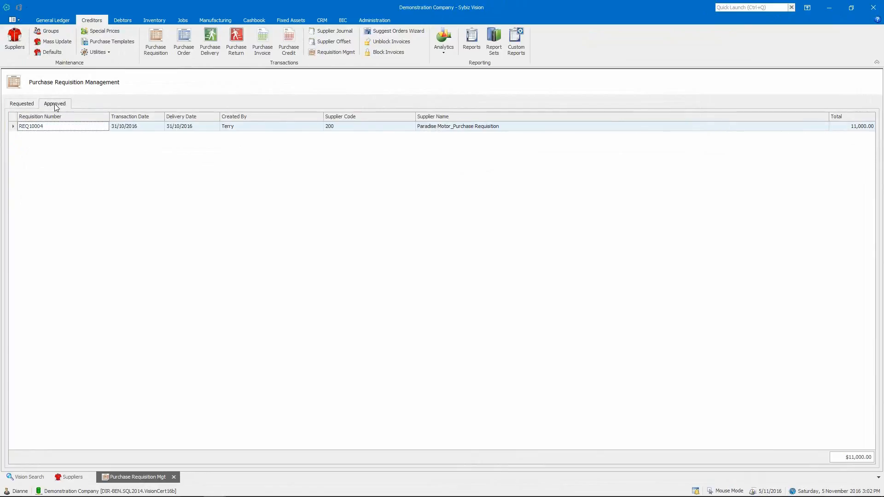
right_click(442, 129)
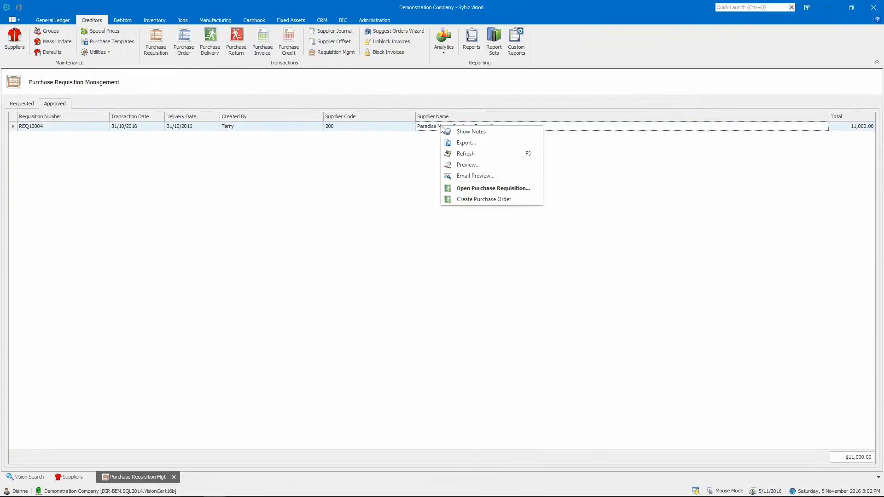
left_click(473, 199)
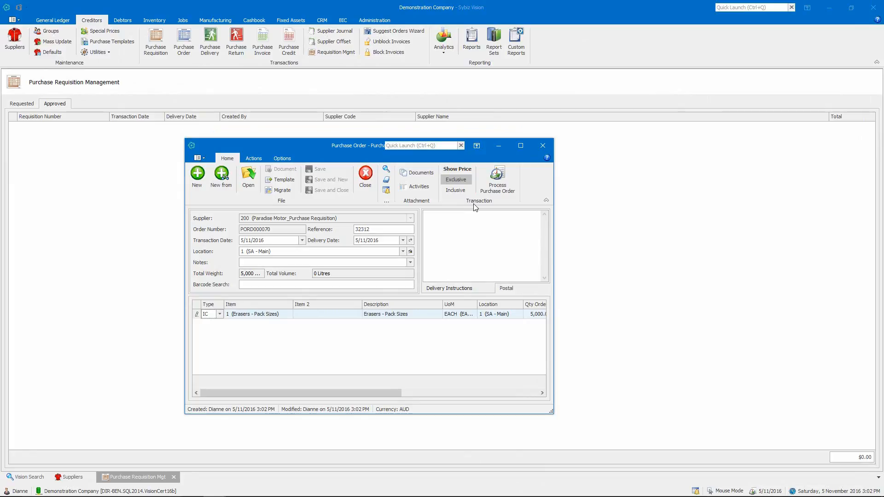
left_click(497, 186)
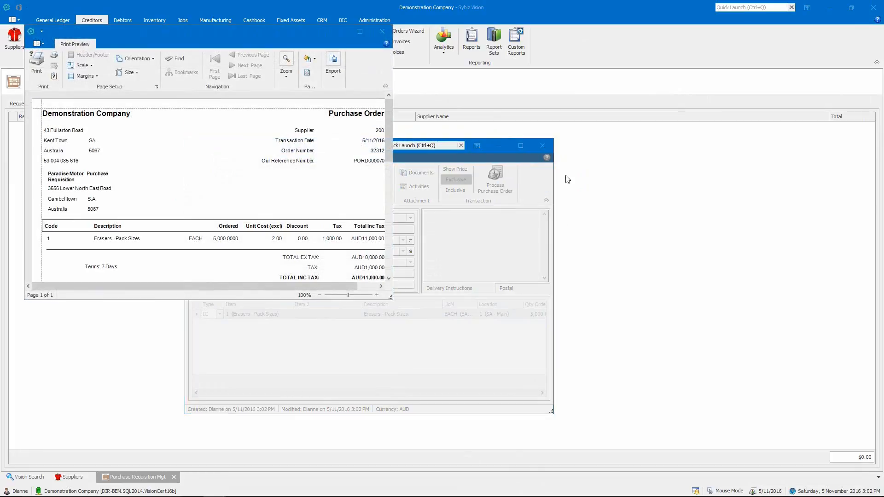
left_click(381, 32)
left_click(542, 146)
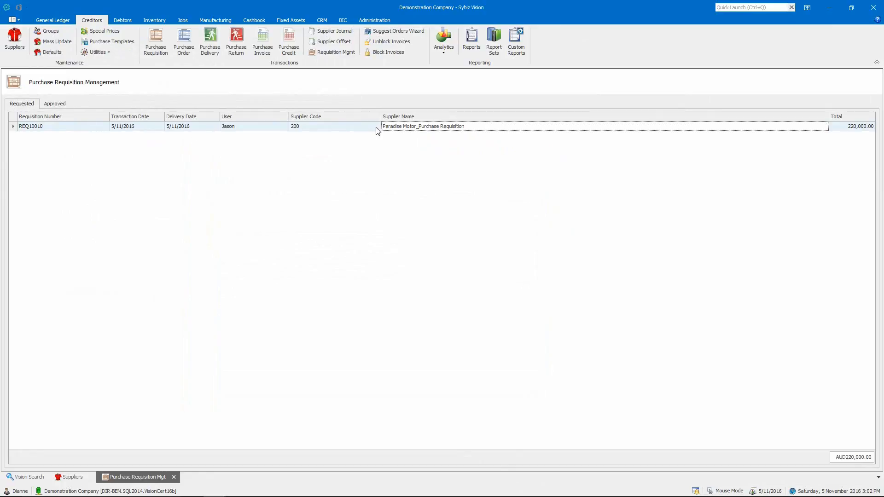
Open the requested Paradise Motor requisition dated 5/11/2016 and approve it, closing its print preview.
right_click(378, 128)
left_click(404, 192)
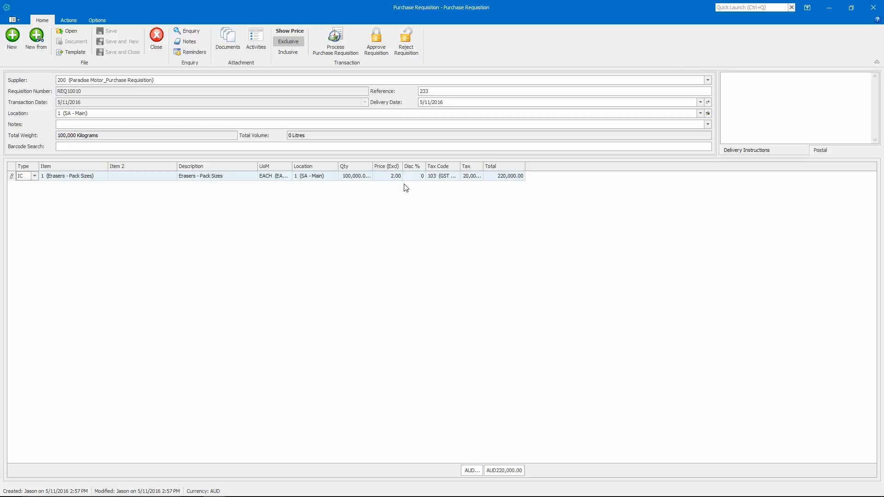
left_click(379, 44)
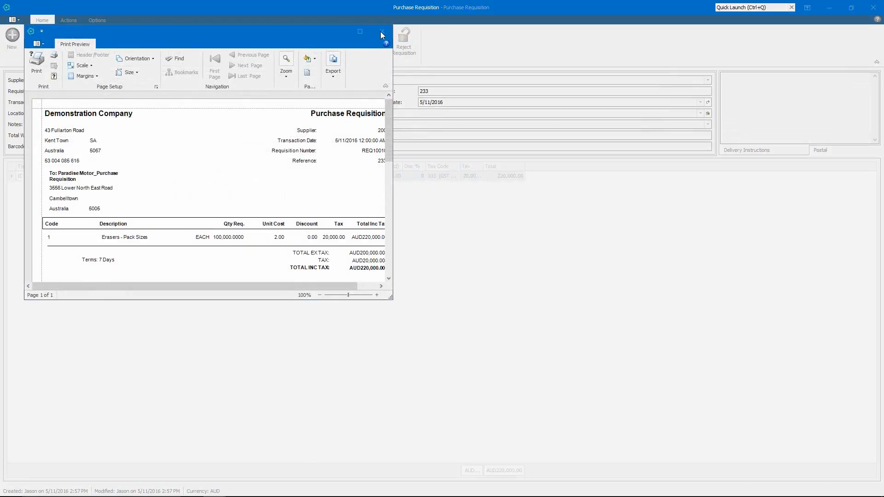
left_click(381, 32)
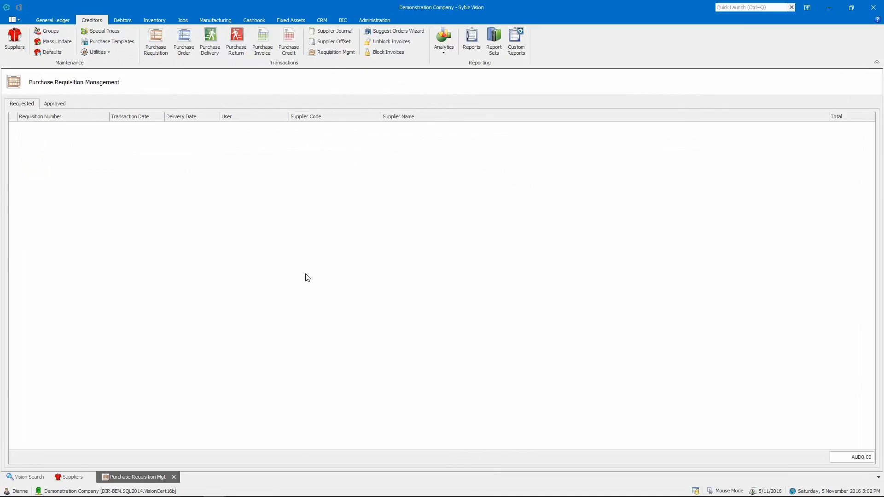
Switch to the second approver's Sybiz Vision session and refresh its list of requested purchase requisitions.
key("alt+Tab")
key("alt+Tab")
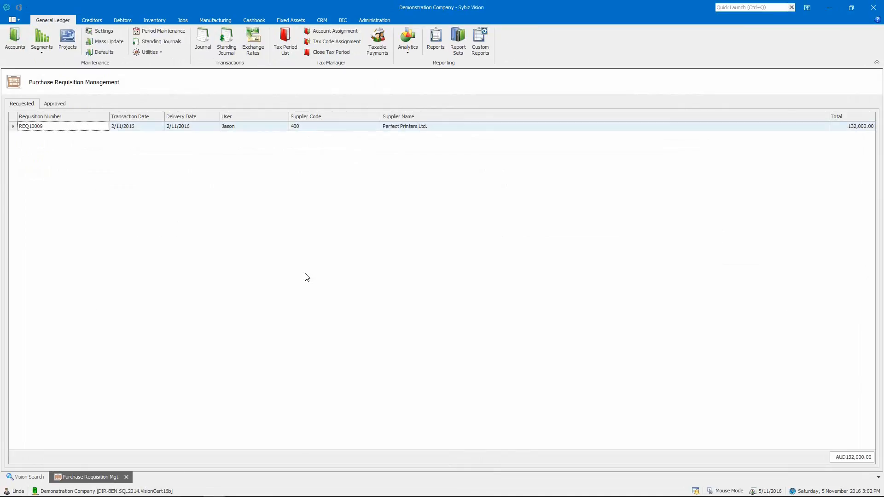
right_click(306, 276)
left_click(324, 301)
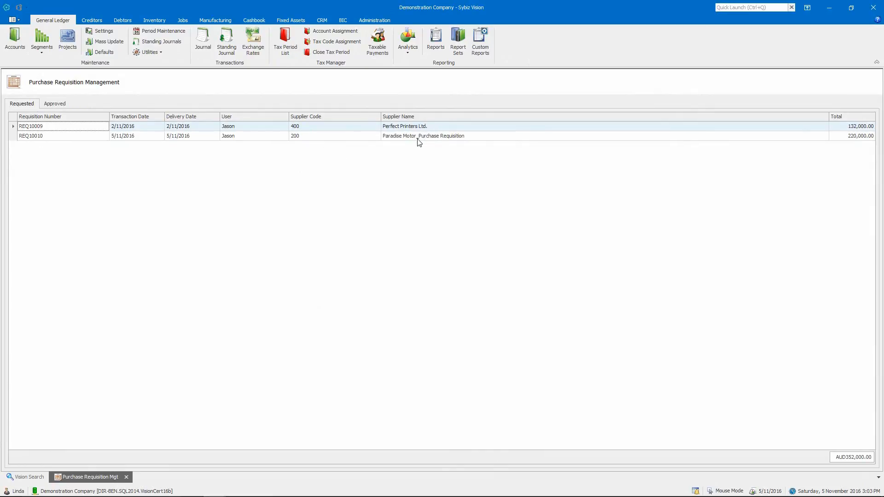
Open the requested Perfect Printers Ltd. requisition dated 2/11/2016 and reject it, closing its print preview.
right_click(407, 130)
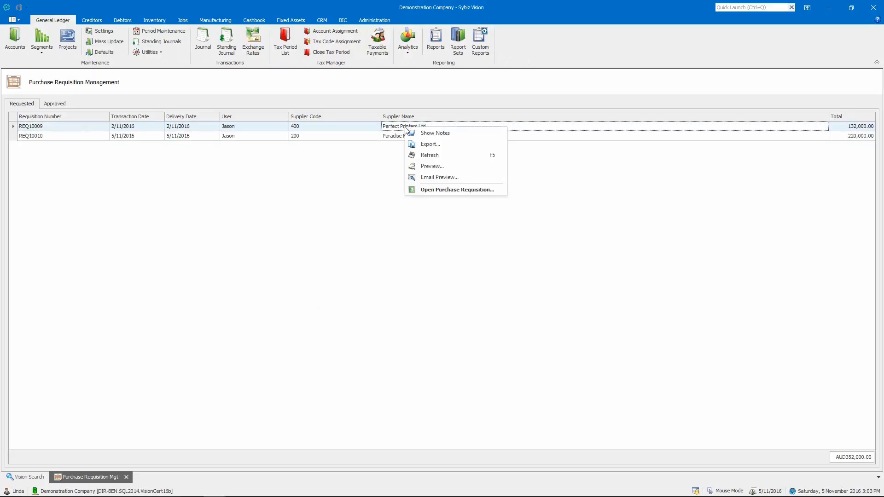
left_click(429, 191)
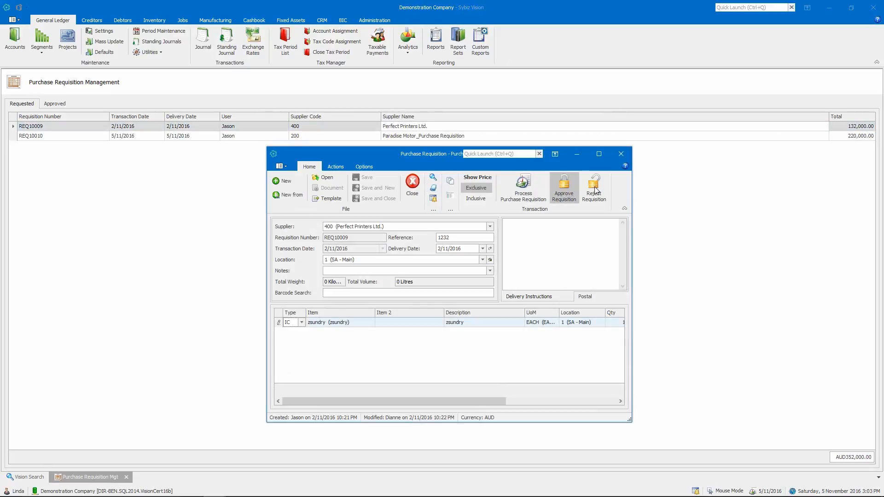
left_click(594, 190)
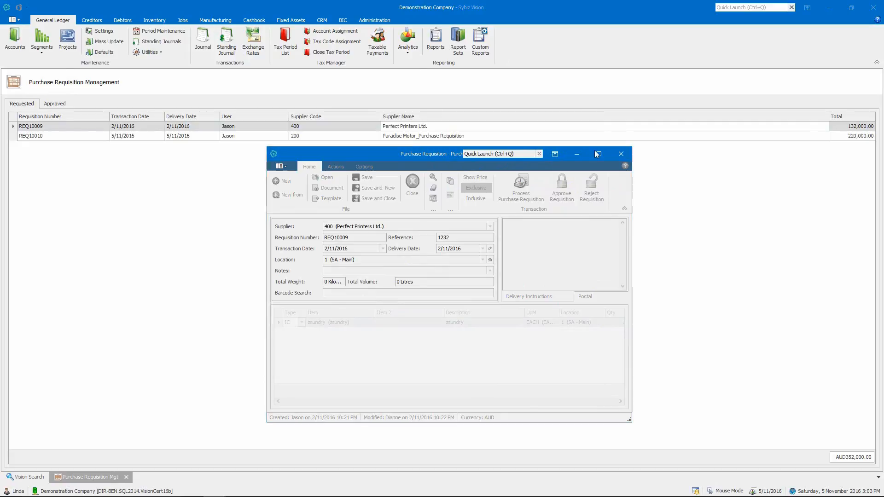
left_click(413, 68)
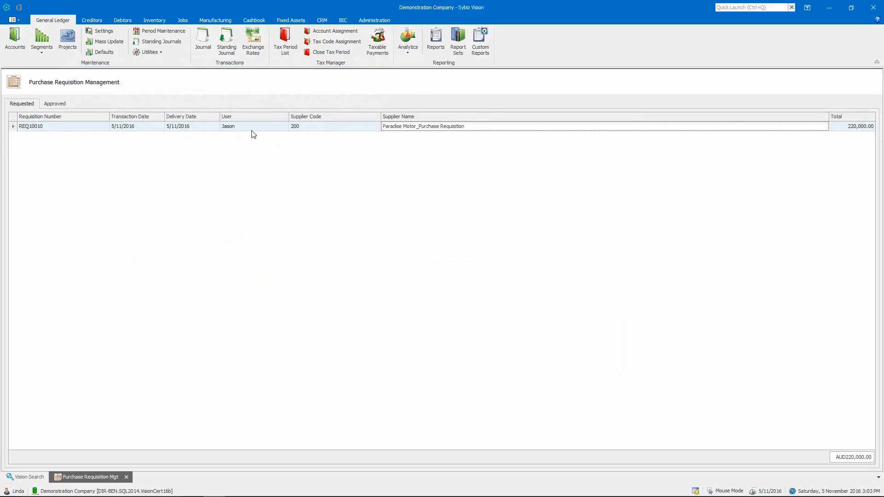
Open the requested Paradise Motor requisition dated 5/11/2016 in a maximized window and approve it as second approver, closing its print preview.
right_click(252, 131)
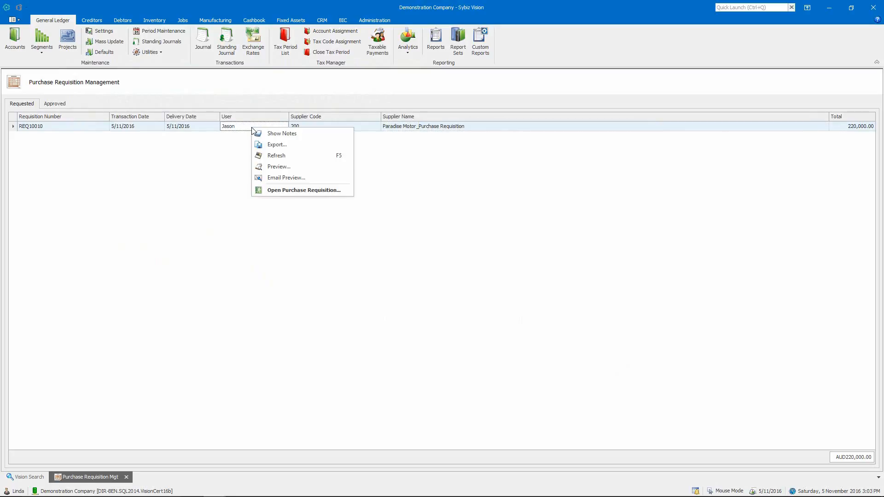
left_click(297, 190)
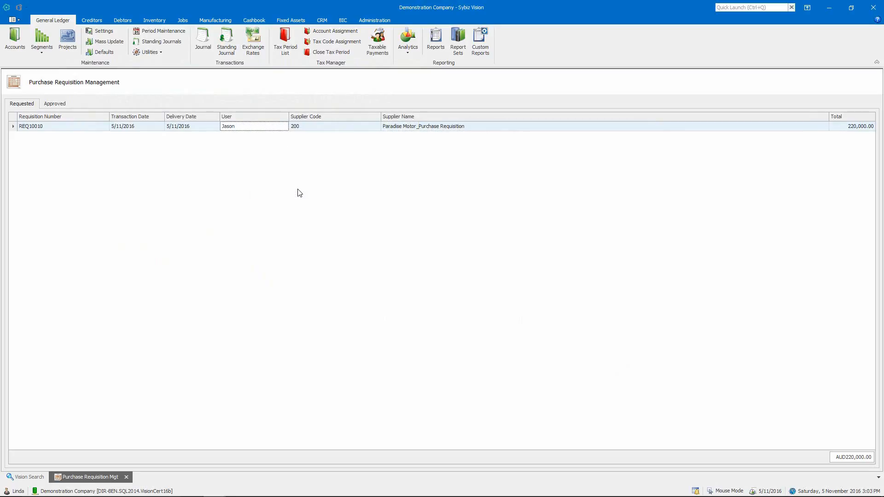
left_click(598, 154)
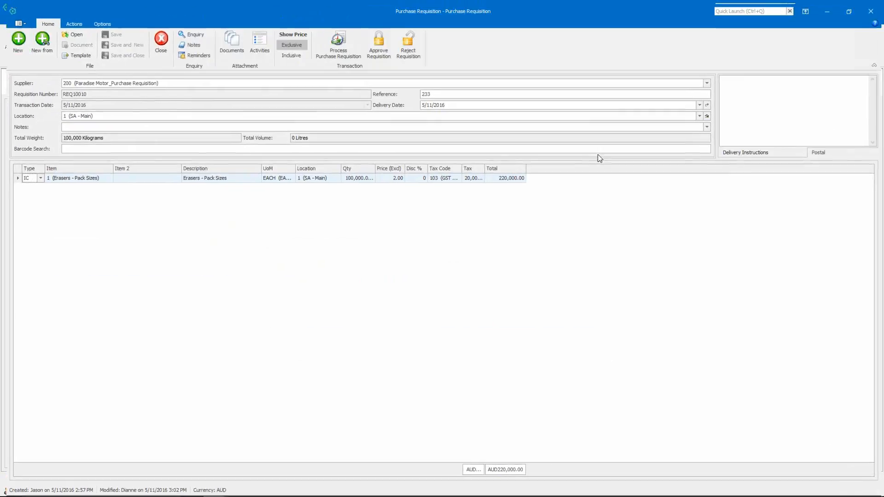
left_click(377, 40)
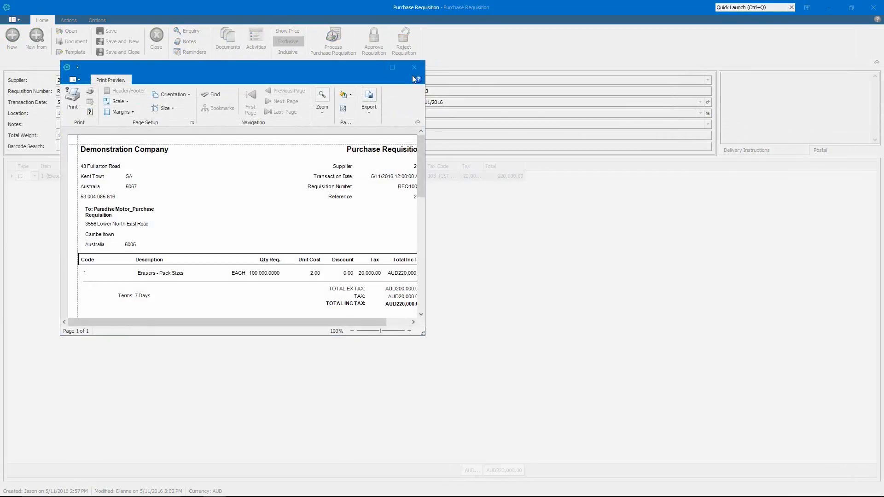
left_click(412, 70)
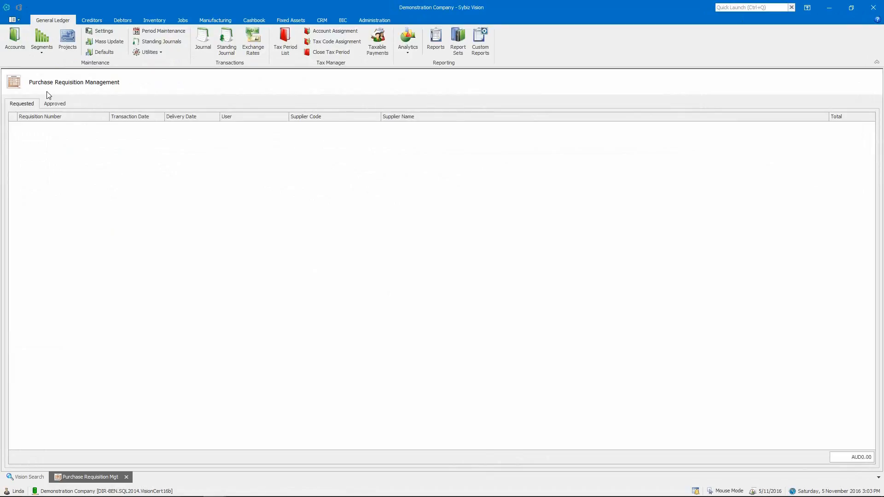
Create a purchase order from the Paradise Motor requisition in the approved requisitions list.
left_click(50, 104)
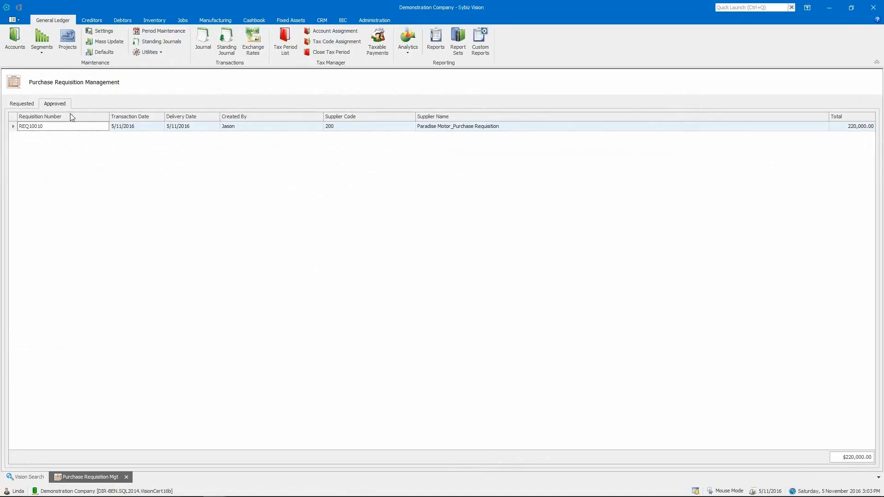
right_click(177, 131)
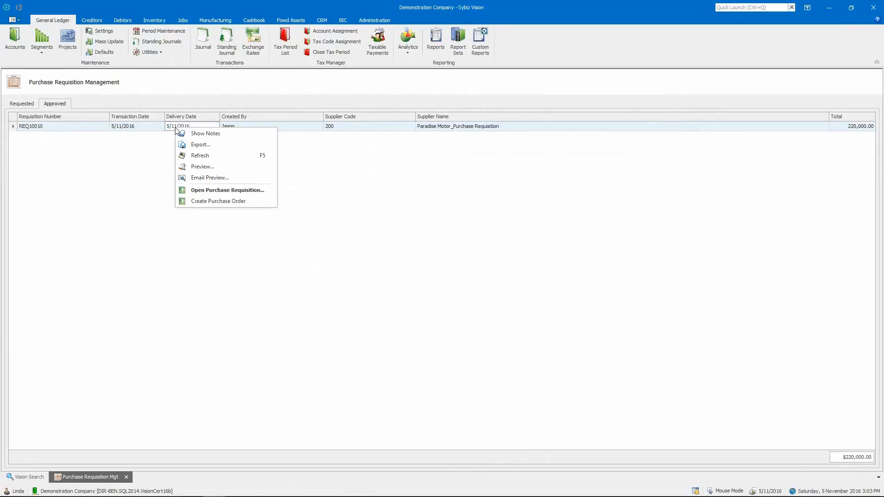
left_click(222, 203)
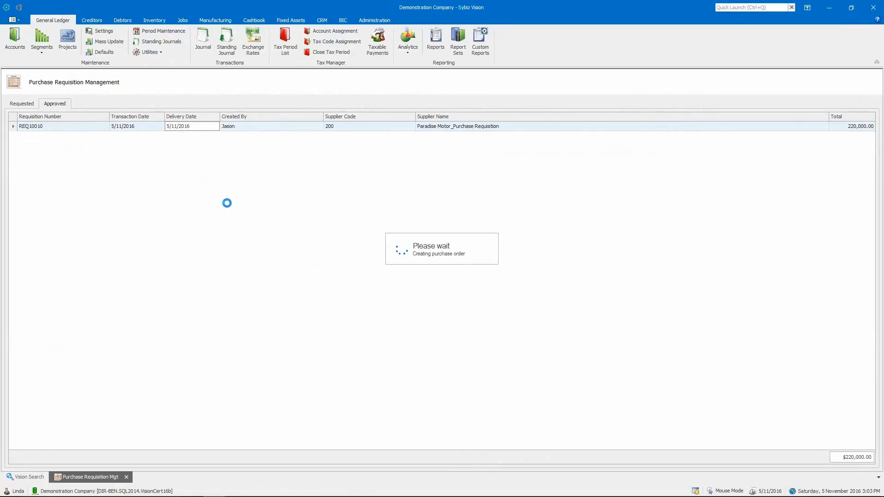